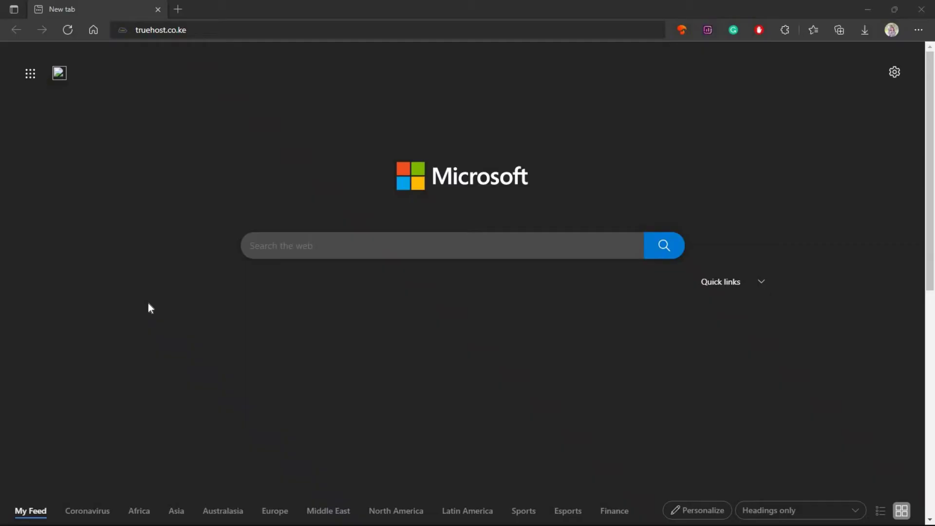
# - Search for truehost and load the truehost.co.ke home page in Edge
pyautogui.click(282, 244)
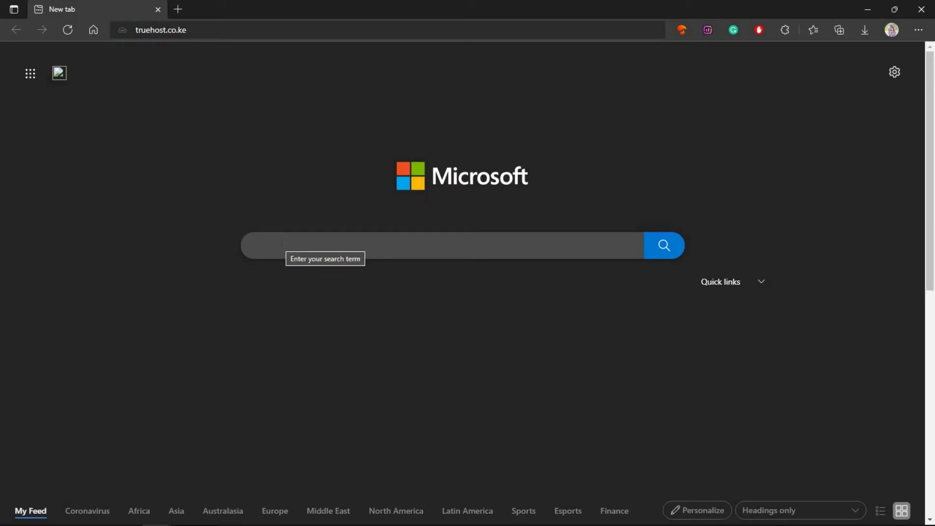
pyautogui.write('truehost')
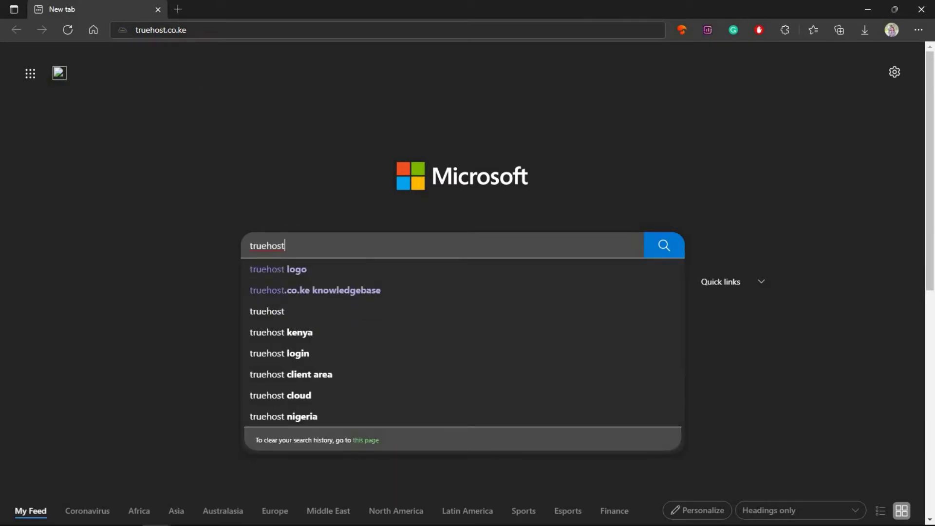
pyautogui.hotkey('ctrl', 'l')
pyautogui.press('Return')
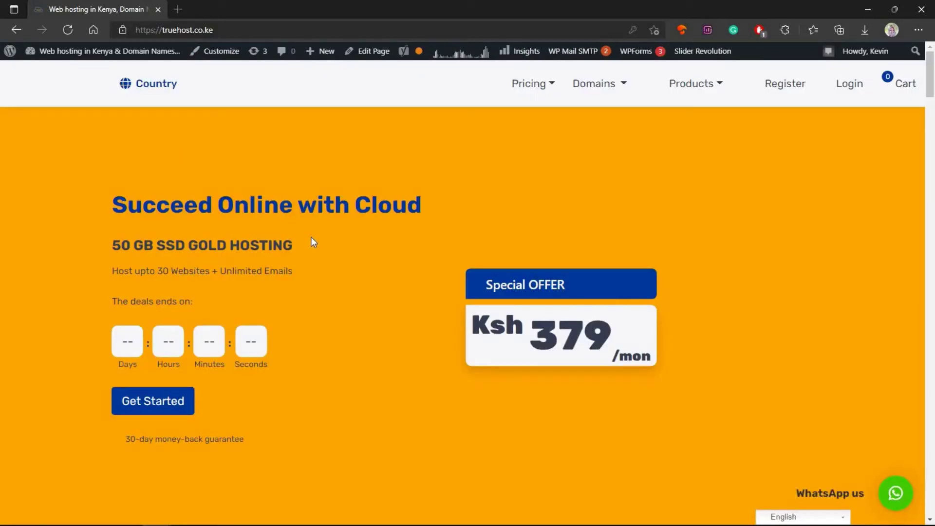
# - Browse the Truehost Products menu and scroll to the hosting pricing section
pyautogui.click(718, 88)
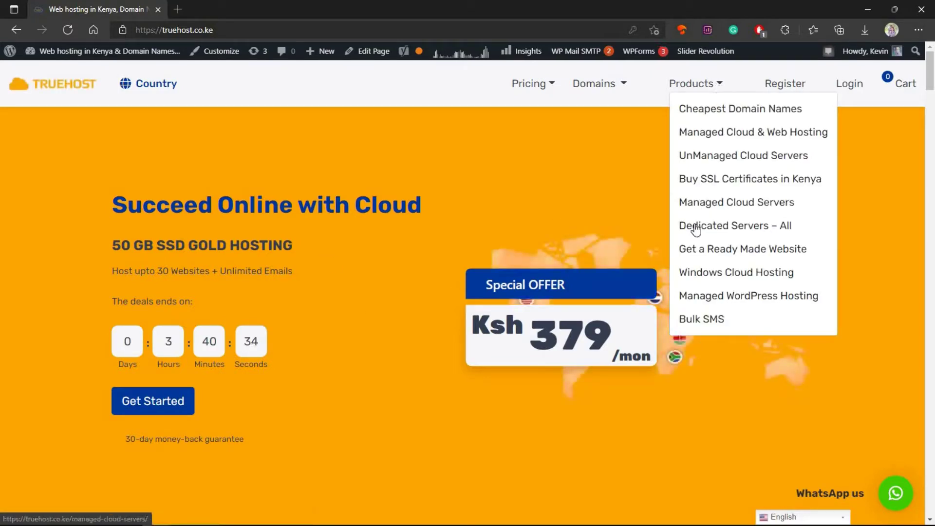
pyautogui.click(716, 230)
pyautogui.scroll(-3, 391, 382)
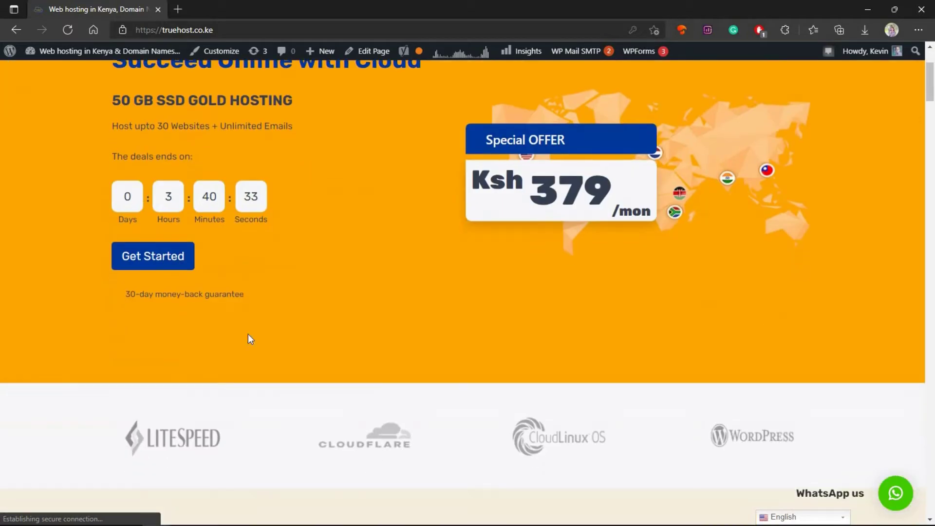
pyautogui.scroll(-10, 117, 319)
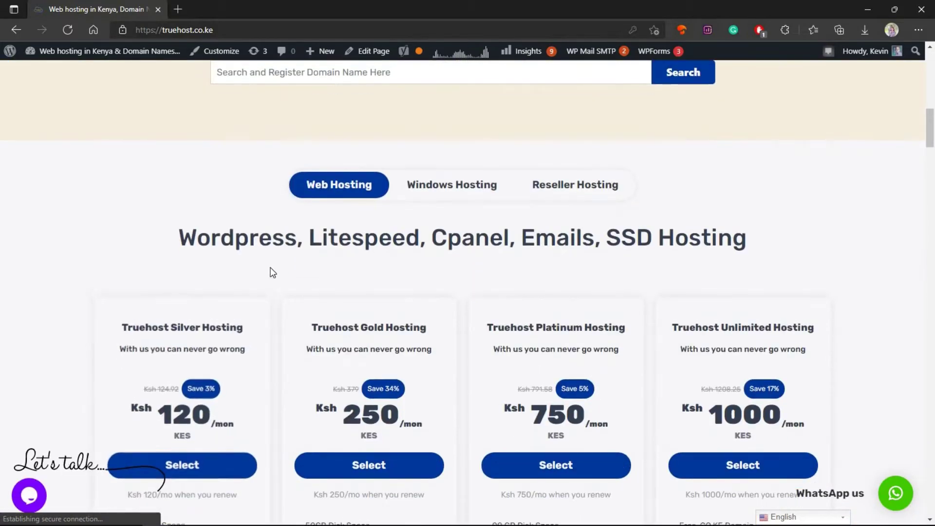
pyautogui.scroll(-3, 125, 258)
pyautogui.scroll(3, 317, 294)
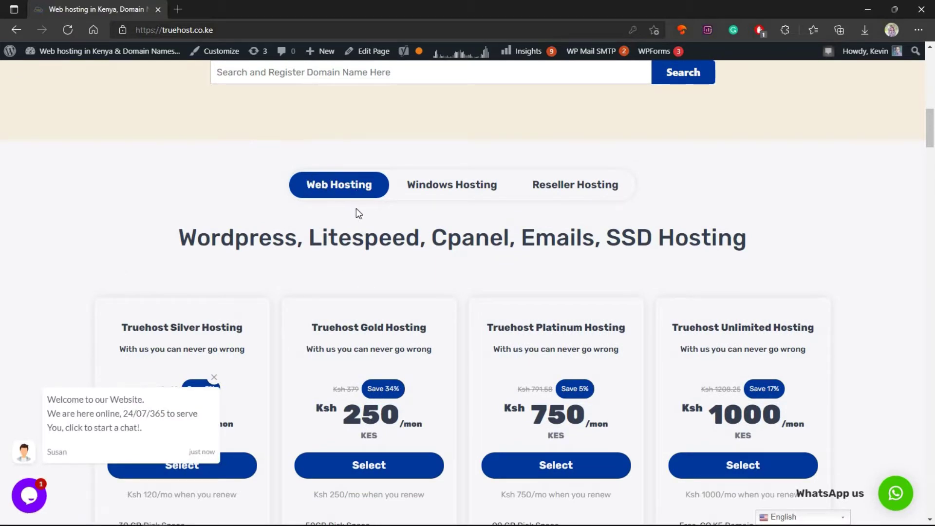
# - Compare the Windows and Reseller Hosting plans, then return to the Web Hosting plans
pyautogui.click(442, 199)
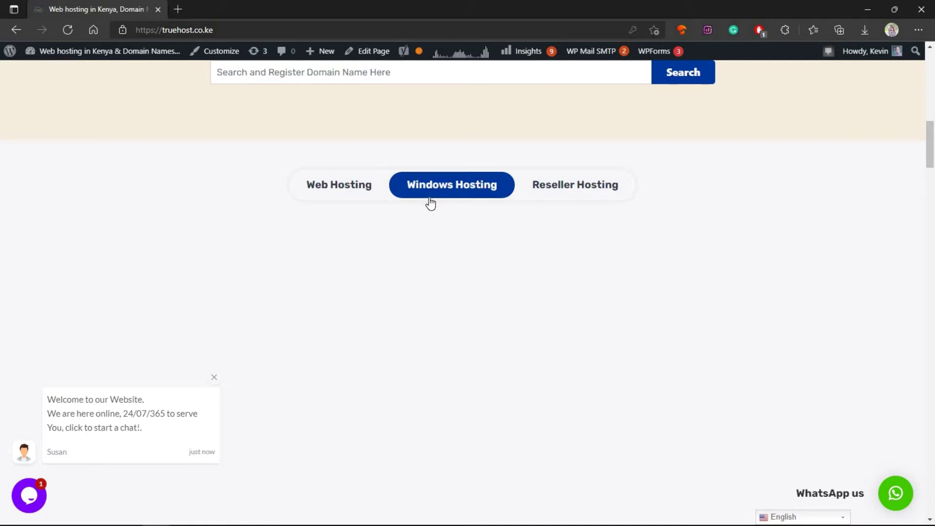
pyautogui.click(561, 198)
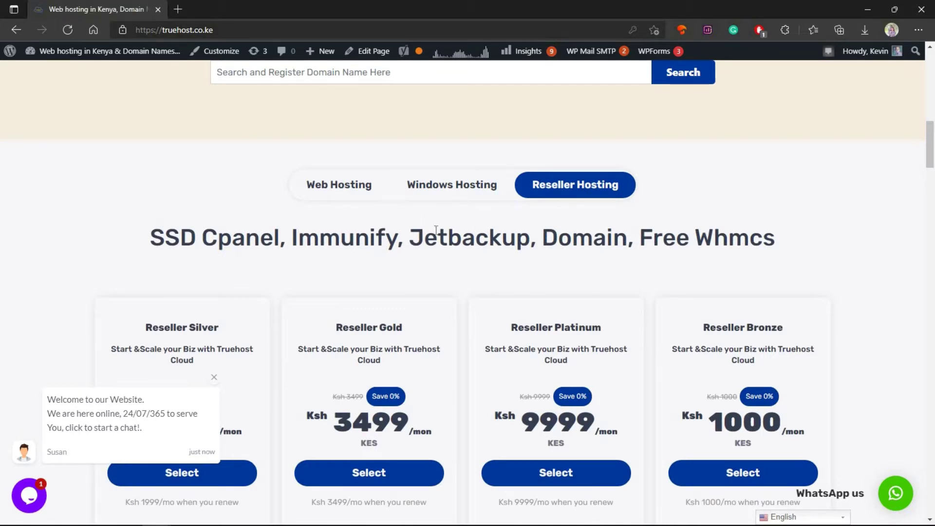
pyautogui.scroll(-5, 464, 323)
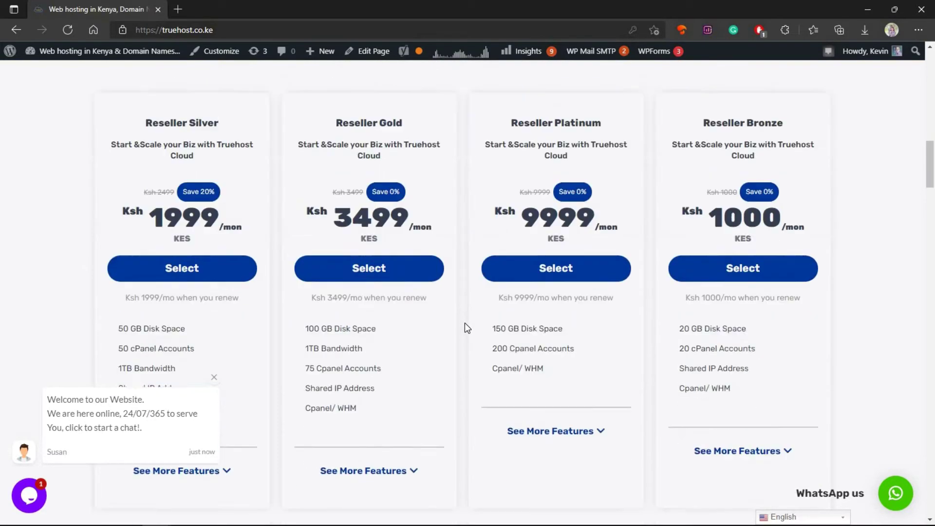
pyautogui.scroll(5, 463, 327)
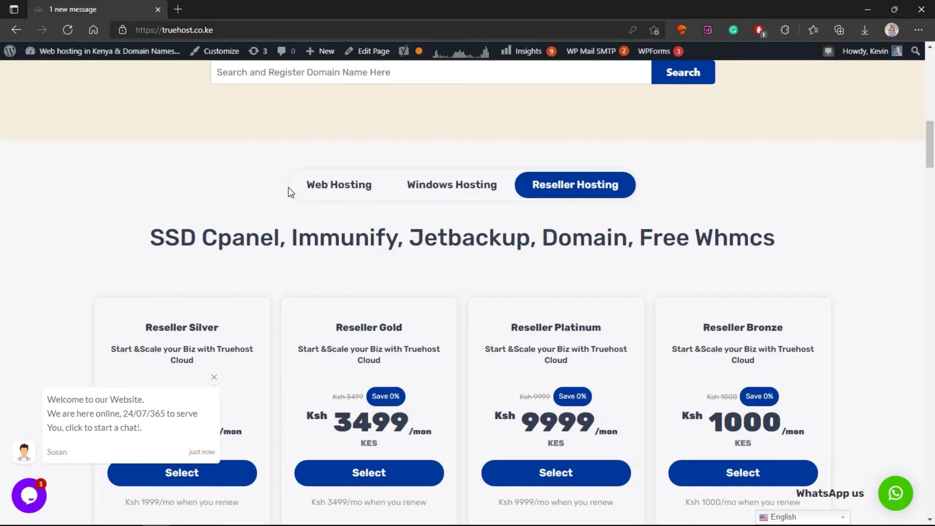
pyautogui.click(341, 195)
pyautogui.scroll(-1, 126, 209)
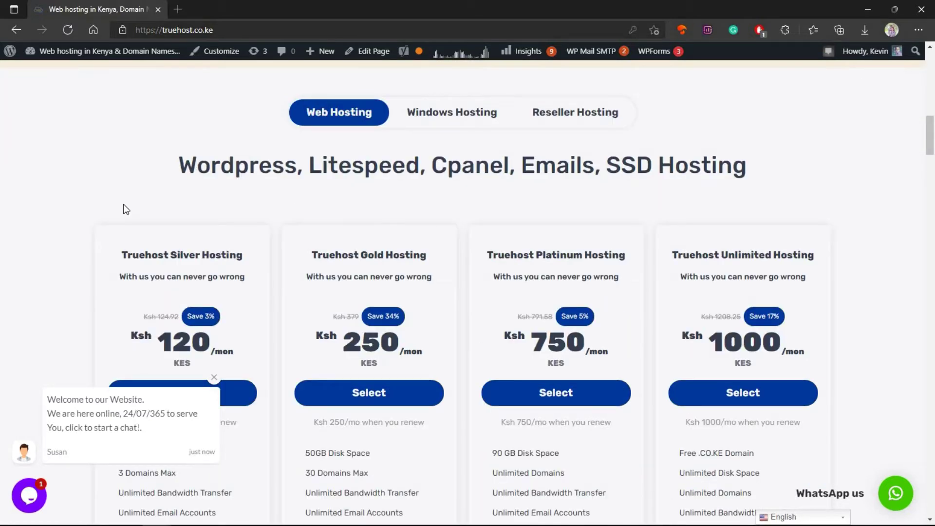
# - Review the Wordpress hosting plan features and order Truehost Silver Hosting at Ksh 120/mon
pyautogui.moveTo(175, 173); pyautogui.dragTo(297, 163)
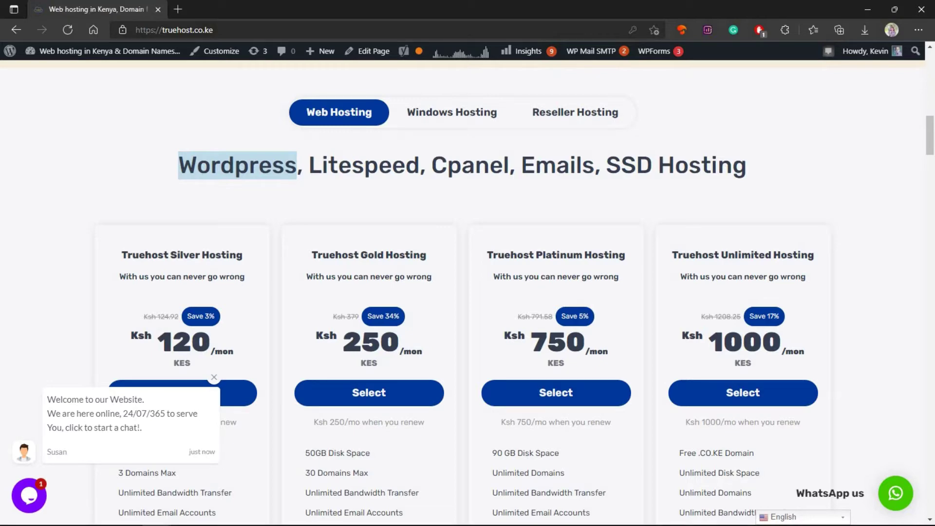
pyautogui.scroll(-3, 278, 402)
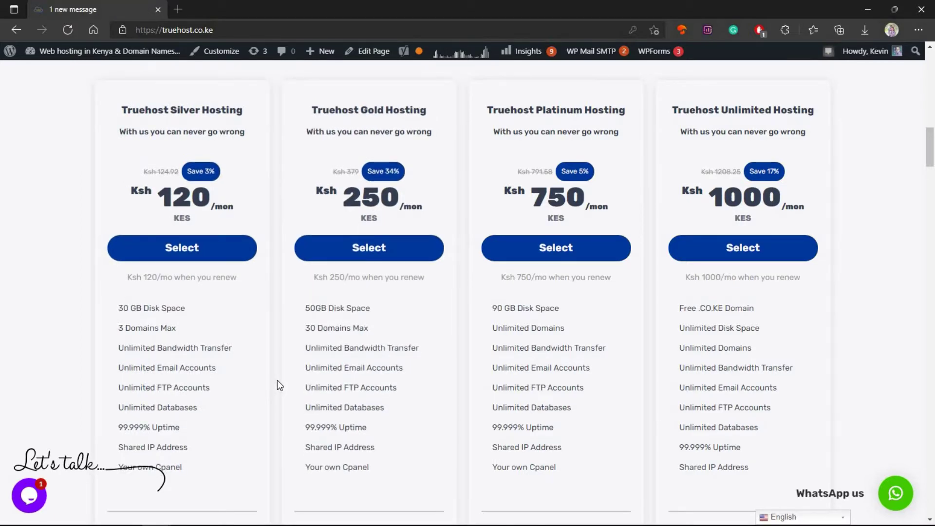
pyautogui.scroll(1, 277, 380)
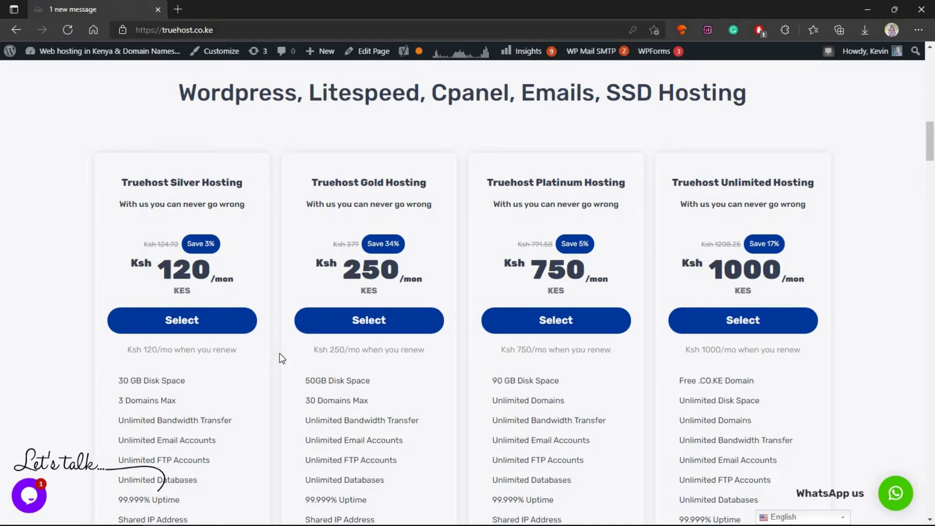
pyautogui.click(201, 321)
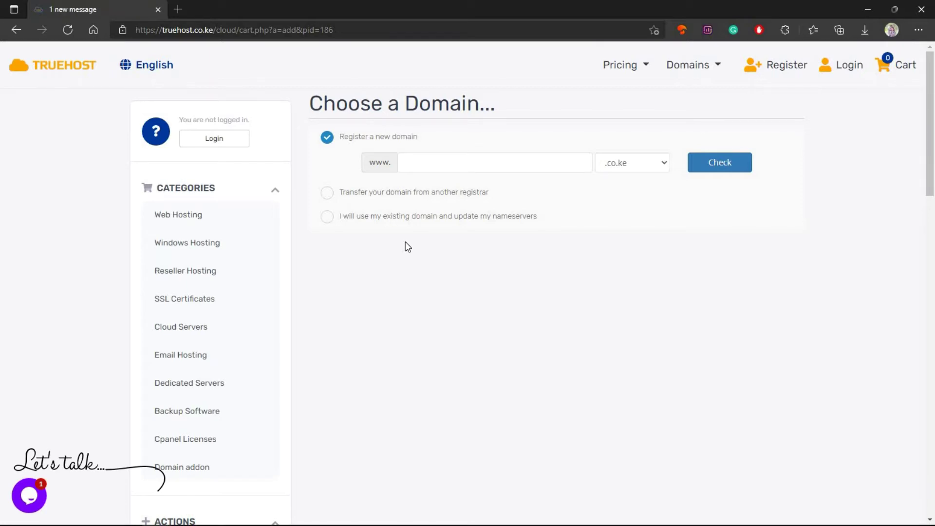
# - Check whether the domain businessname with the .co.ke extension is available
pyautogui.write('businessname')
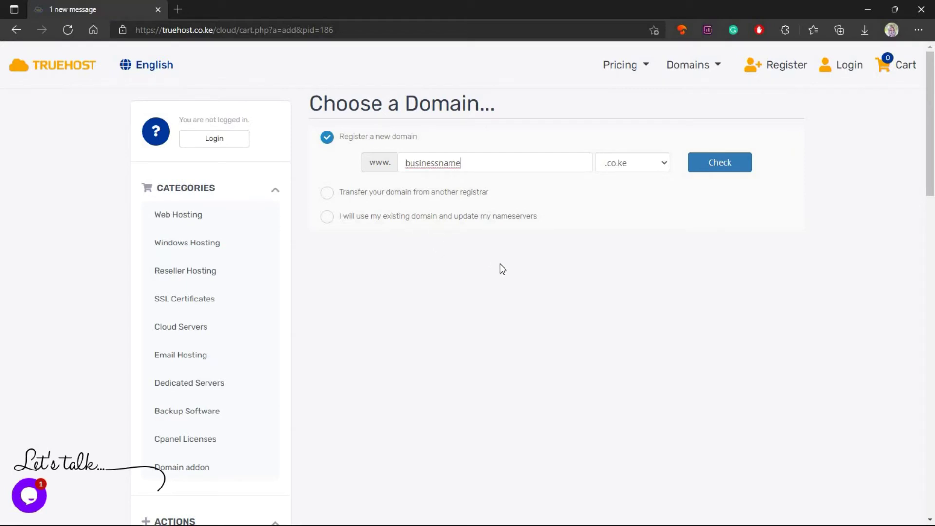
pyautogui.click(636, 166)
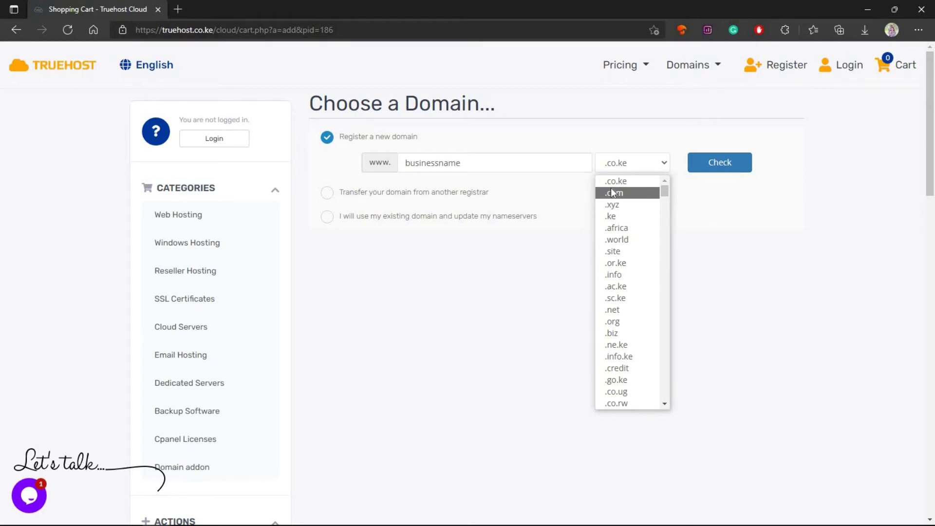
pyautogui.click(620, 182)
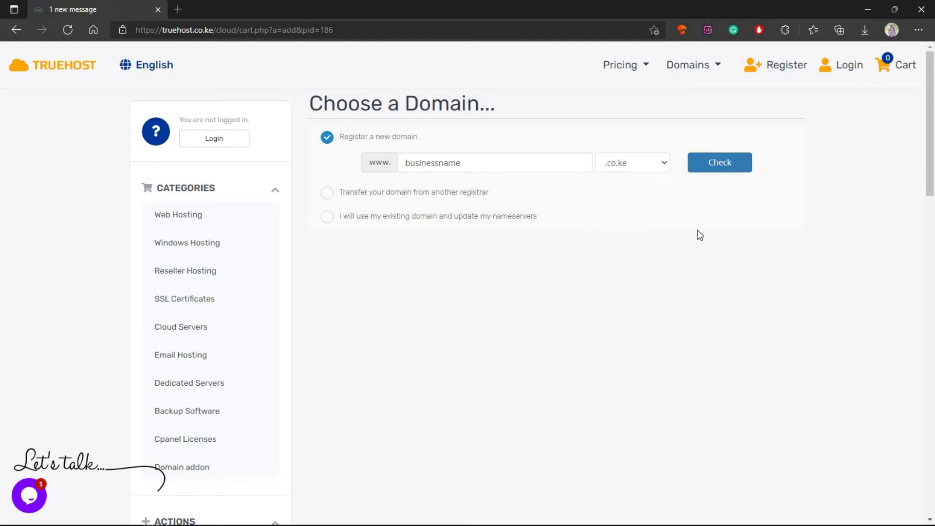
pyautogui.click(727, 166)
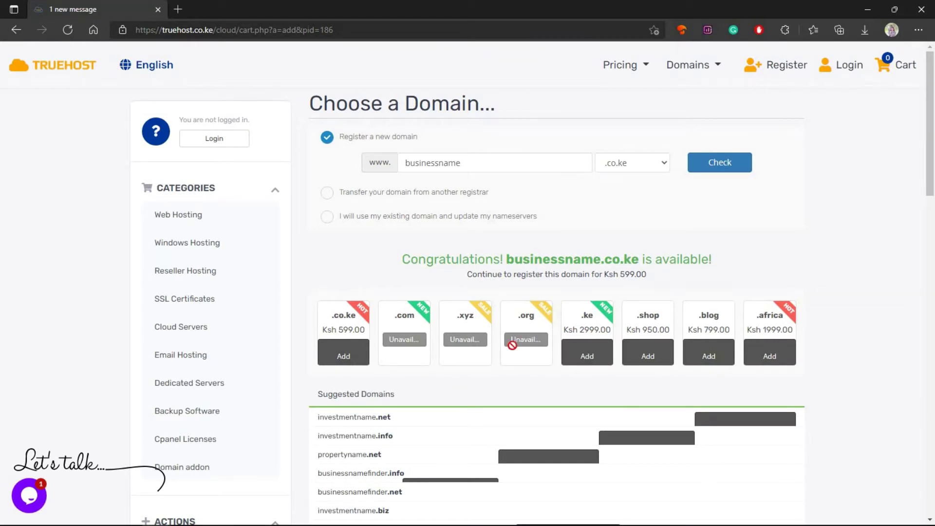
# - Confirm businessname.co.ke is available for Ksh 599.00 and continue to hosting configuration
pyautogui.moveTo(650, 265); pyautogui.dragTo(721, 258)
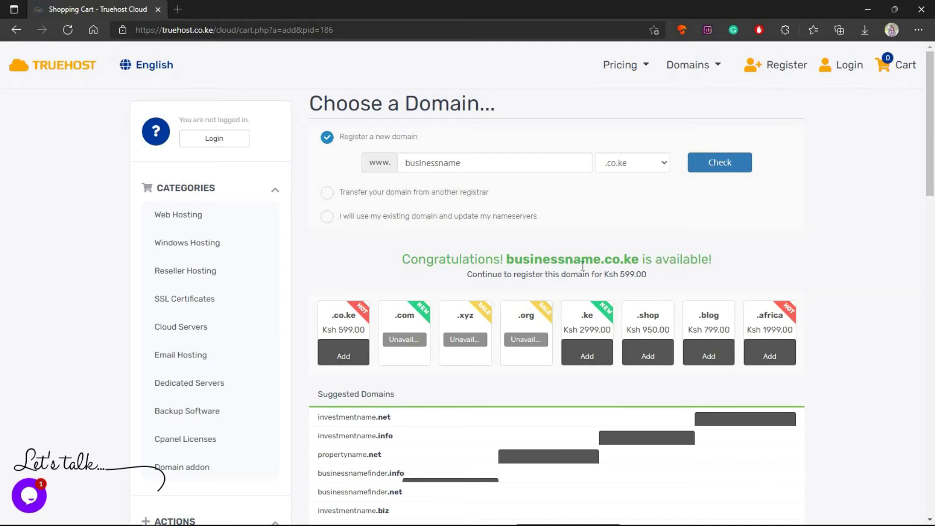
pyautogui.moveTo(403, 263); pyautogui.dragTo(655, 262)
pyautogui.scroll(-5, 482, 303)
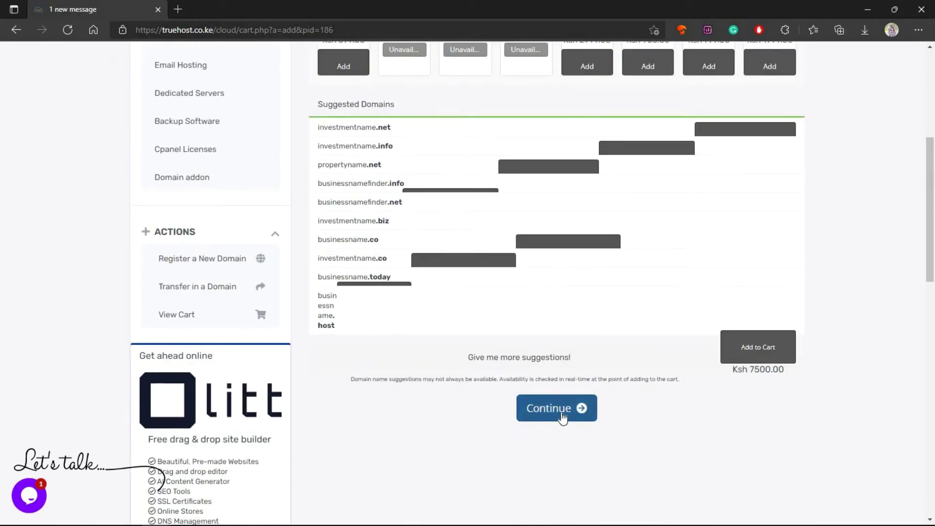
pyautogui.click(562, 418)
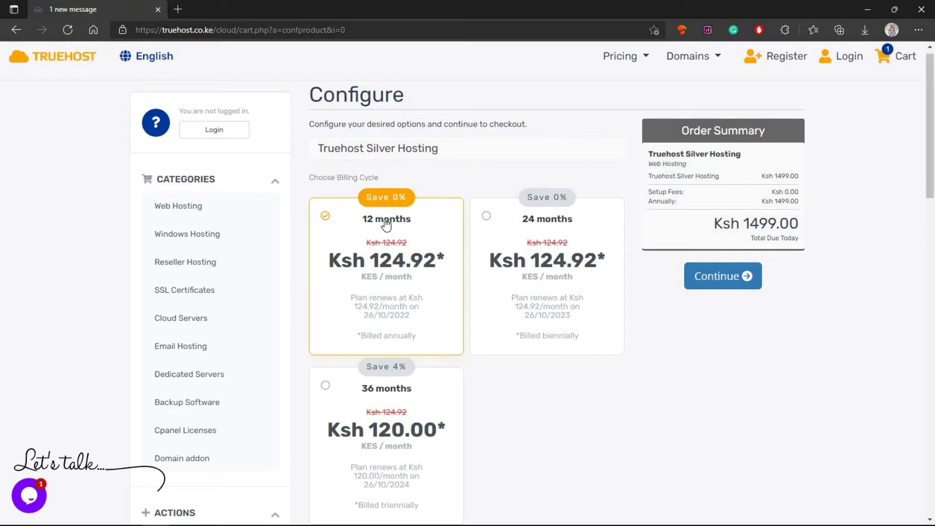
# - Keep the 12-month billing cycle for Silver Hosting, Ksh 1499.00 due today, and continue
pyautogui.scroll(-3, 551, 288)
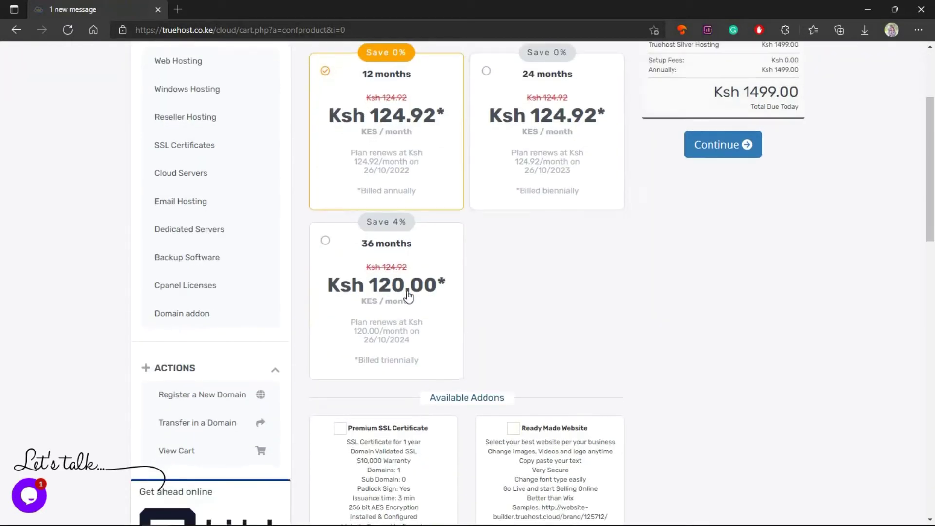
pyautogui.scroll(2, 549, 336)
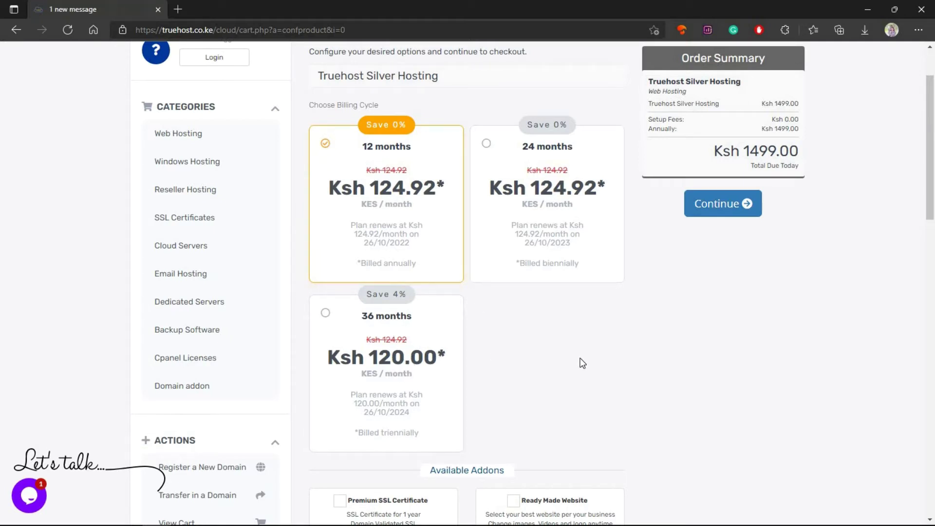
pyautogui.scroll(-5, 580, 363)
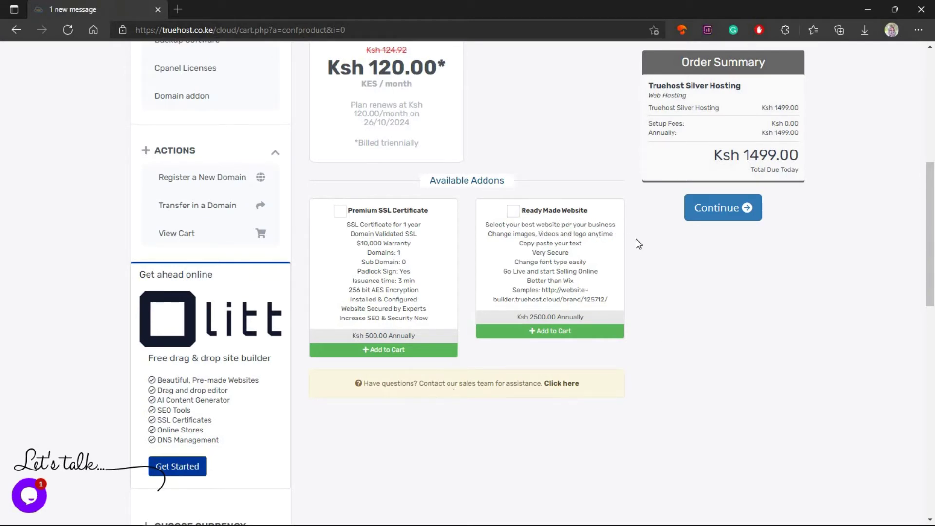
pyautogui.scroll(7, 634, 390)
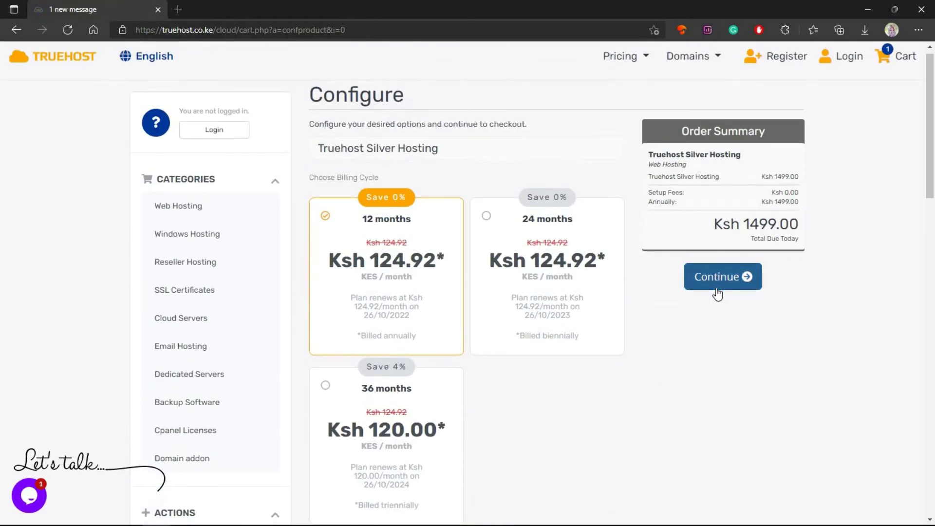
pyautogui.click(711, 283)
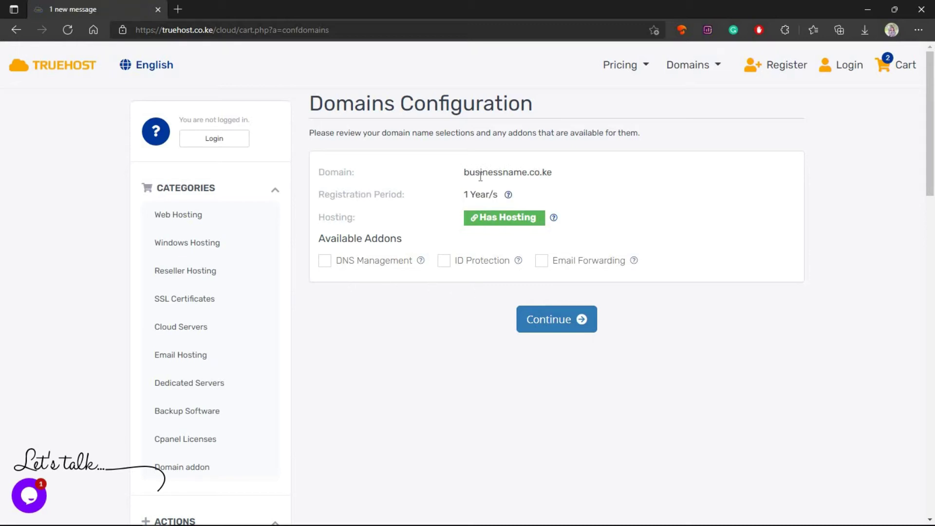
# - Give businessname.co.ke DNS Management and Email Forwarding, leave ID Protection off, and continue
pyautogui.moveTo(464, 174); pyautogui.dragTo(552, 174)
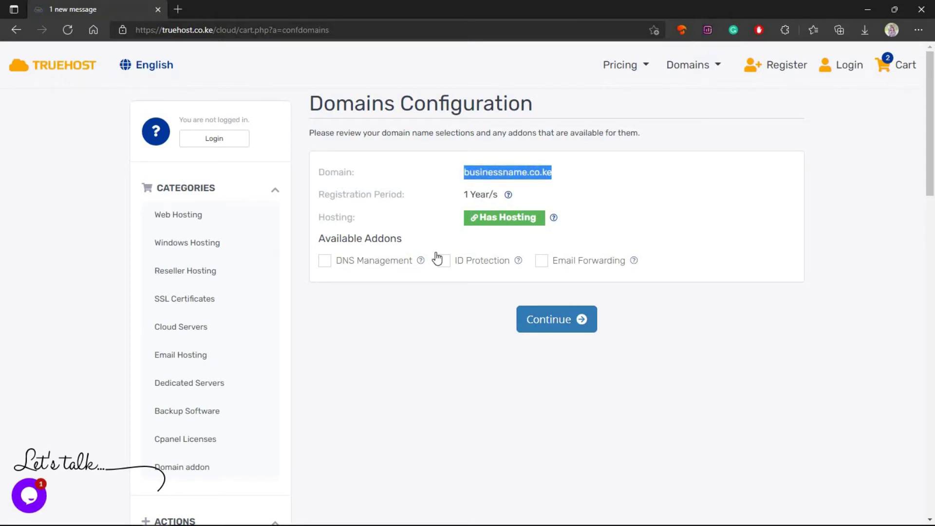
pyautogui.moveTo(484, 223)
pyautogui.click(444, 263)
pyautogui.click(550, 268)
pyautogui.click(443, 262)
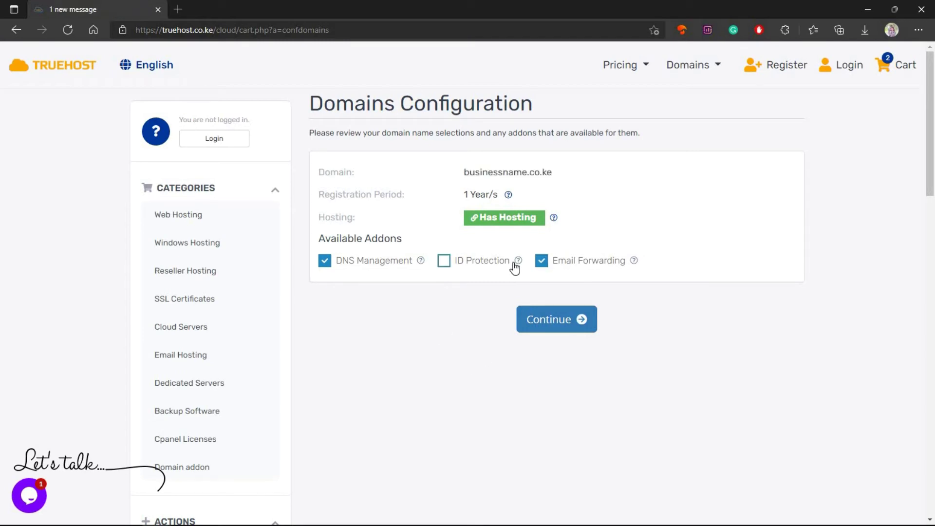
pyautogui.moveTo(518, 263)
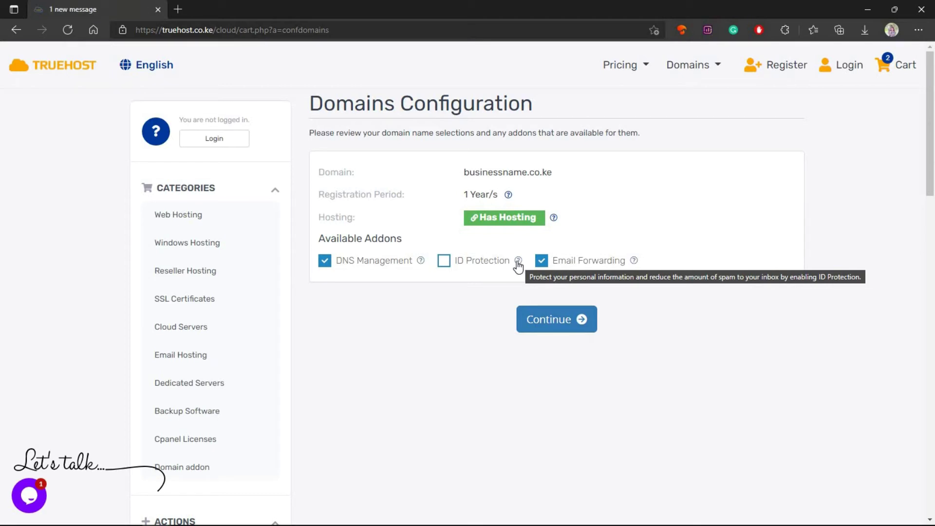
pyautogui.click(548, 324)
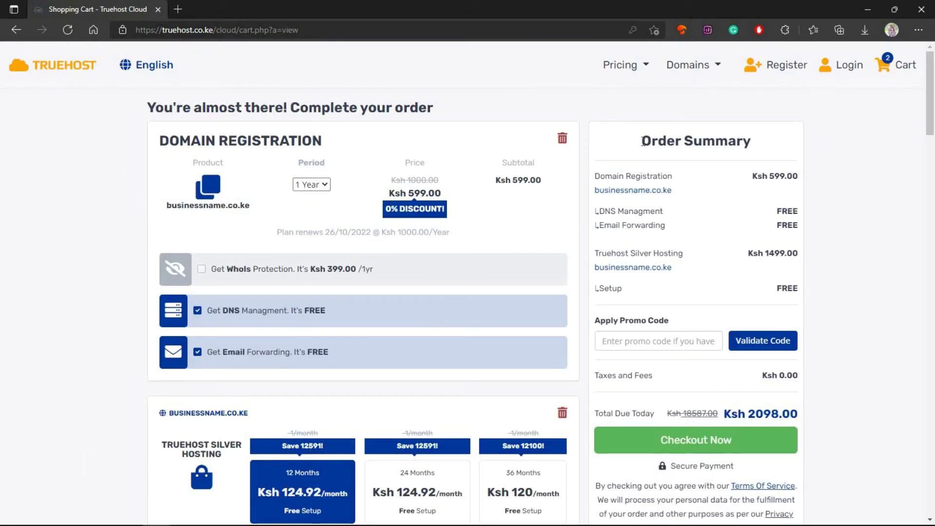
# - Review the Order Summary: businessname.co.ke at Ksh 599.00, free DNS and Email Forwarding, Silver Hosting
pyautogui.moveTo(780, 141); pyautogui.dragTo(697, 194)
pyautogui.click(691, 195)
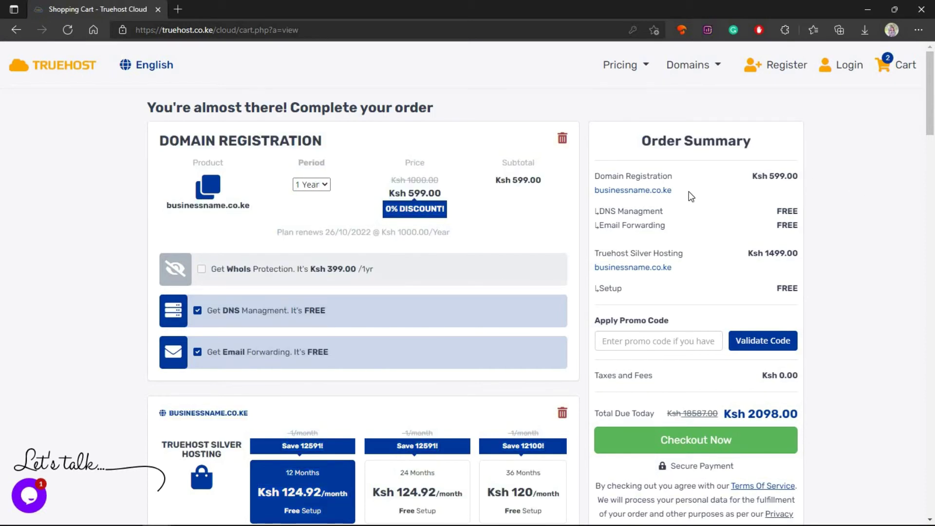
pyautogui.moveTo(673, 193); pyautogui.dragTo(652, 191)
pyautogui.moveTo(761, 177); pyautogui.dragTo(799, 180)
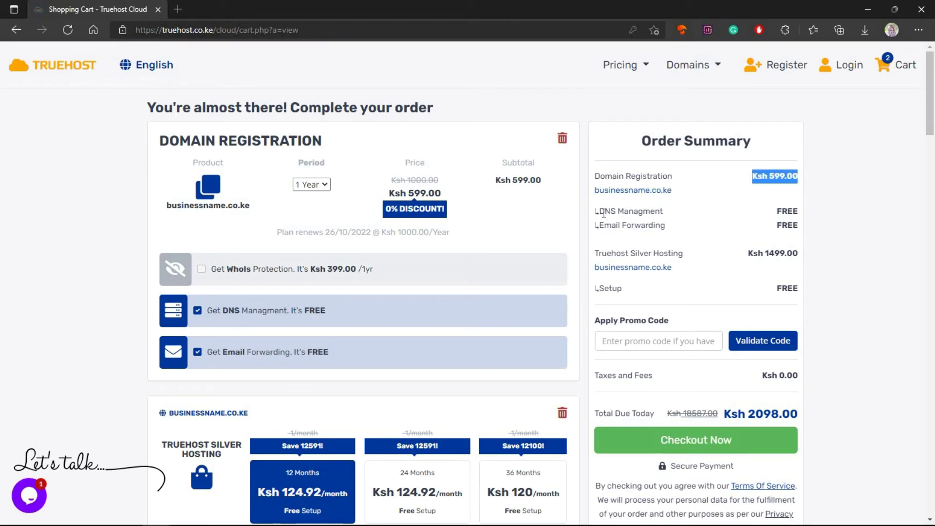
pyautogui.moveTo(601, 212); pyautogui.dragTo(678, 226)
pyautogui.moveTo(798, 225); pyautogui.dragTo(782, 225)
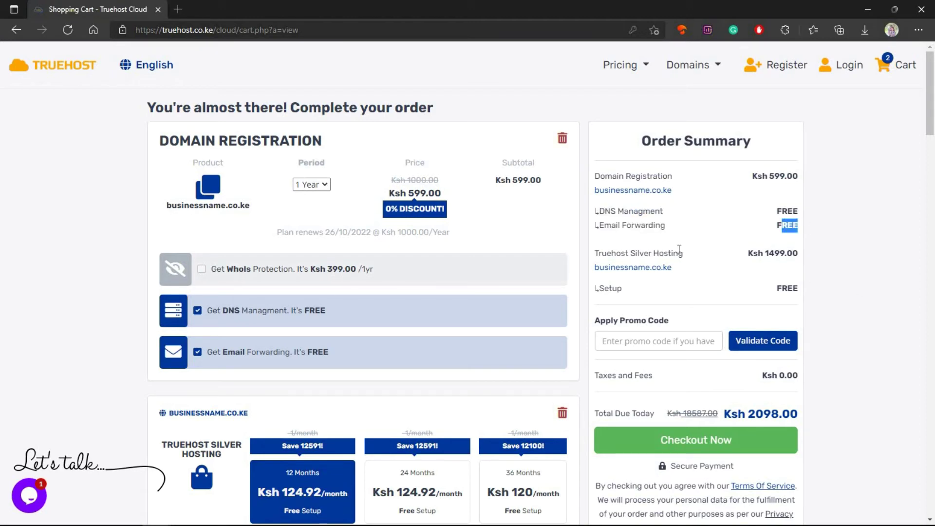
pyautogui.moveTo(670, 253); pyautogui.dragTo(660, 253)
# - Look over the hosting add-ons and offers, then proceed to checkout for Ksh 2098.00
pyautogui.scroll(-7, 463, 313)
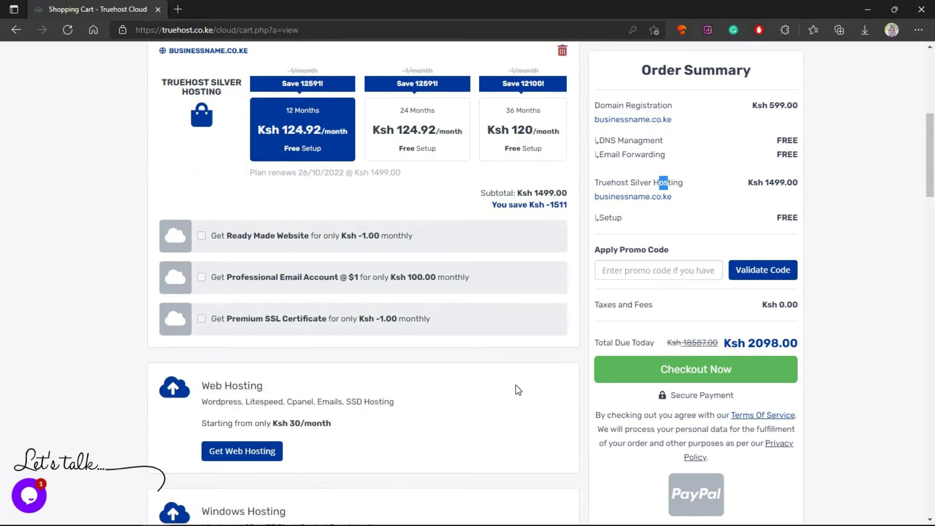
pyautogui.scroll(-9, 517, 390)
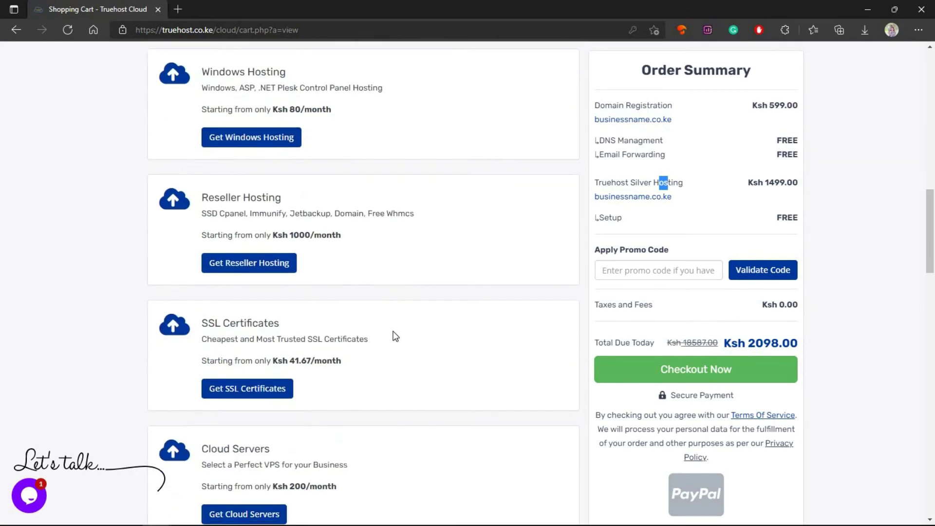
pyautogui.scroll(-10, 395, 336)
pyautogui.scroll(13, 592, 305)
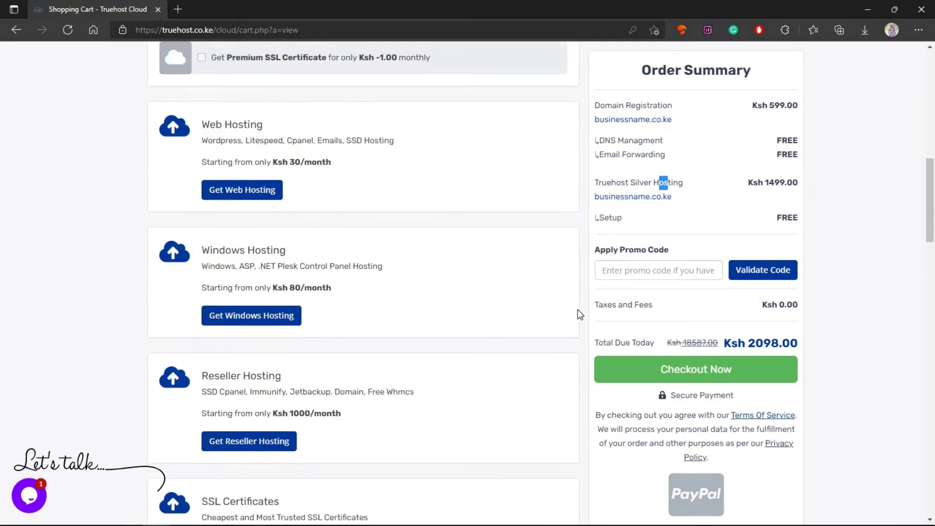
pyautogui.scroll(13, 578, 312)
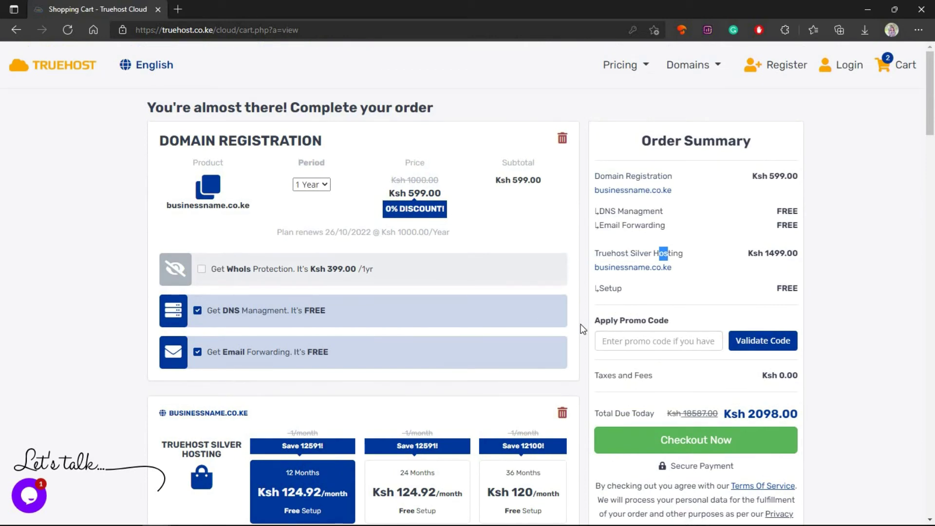
pyautogui.scroll(-2, 584, 329)
pyautogui.scroll(-3, 583, 331)
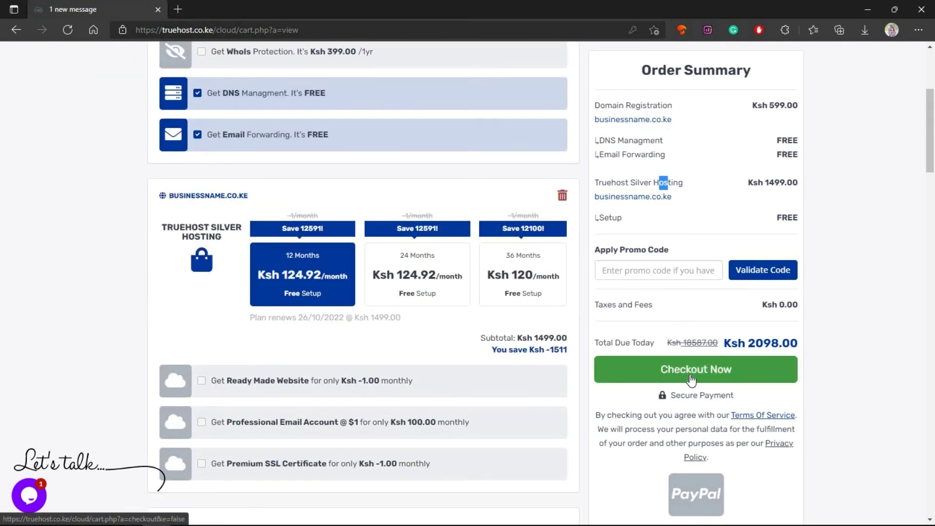
pyautogui.click(692, 379)
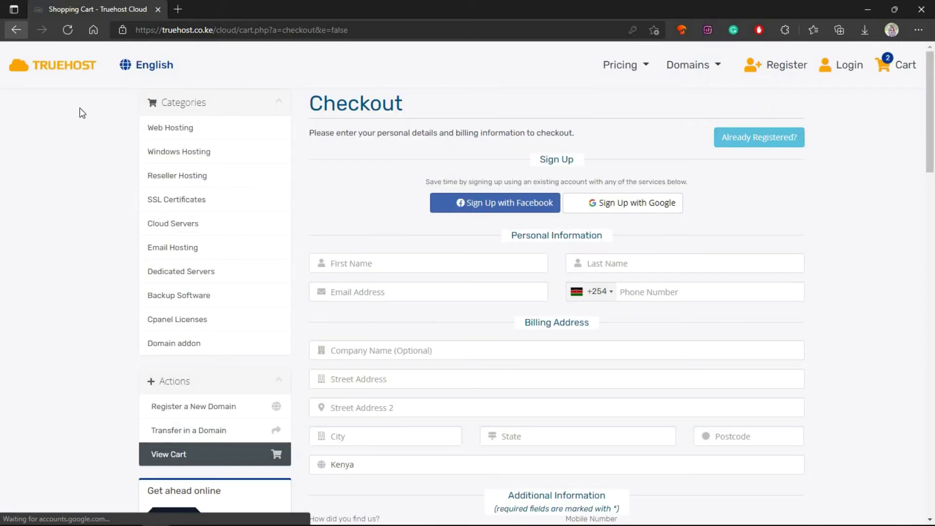
# - Go back to the cart, try the promo code field, and return to checkout
pyautogui.hotkey('alt', 'Left')
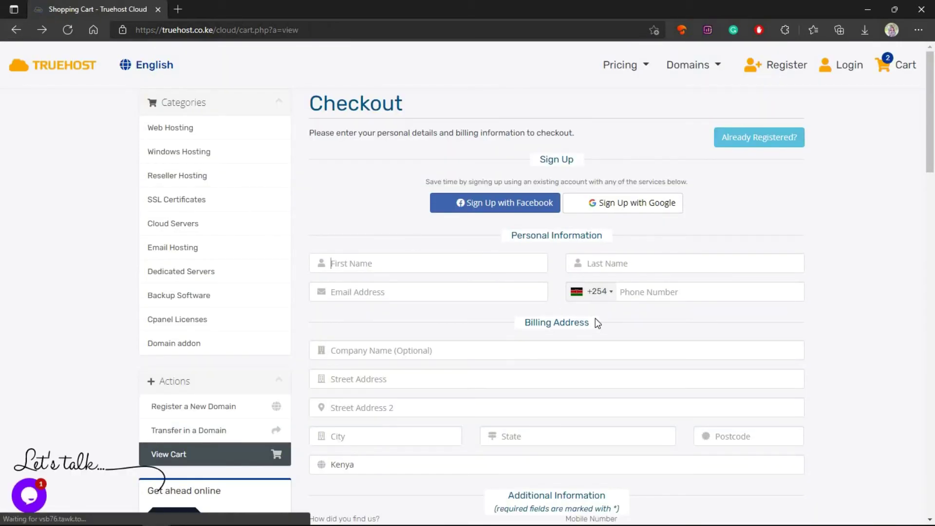
pyautogui.click(658, 273)
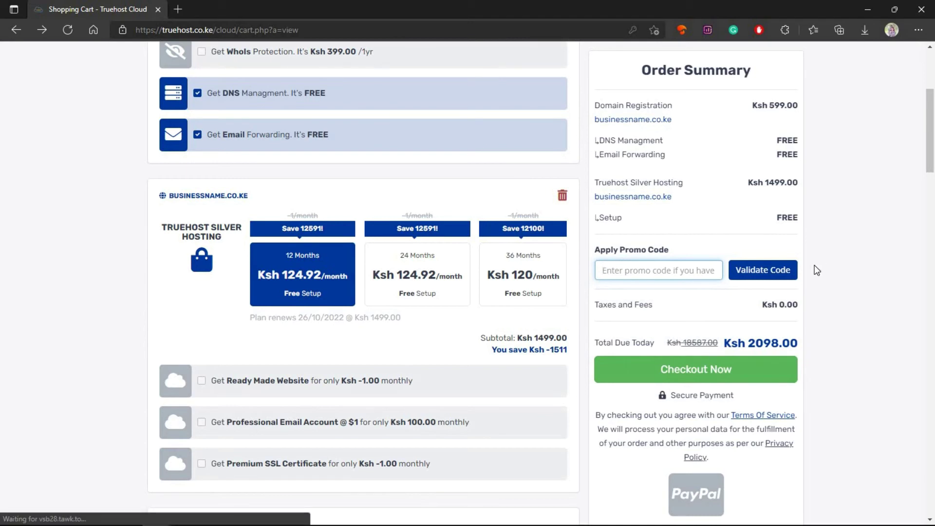
pyautogui.click(683, 369)
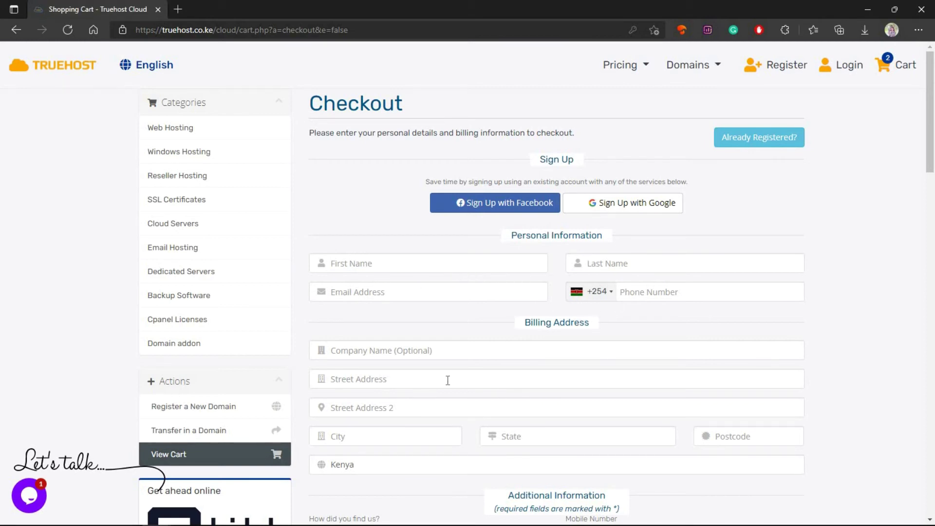
pyautogui.scroll(-2, 448, 380)
# - Scroll down the checkout page to Payment Details with MPESA as the payment method
pyautogui.scroll(-3, 427, 324)
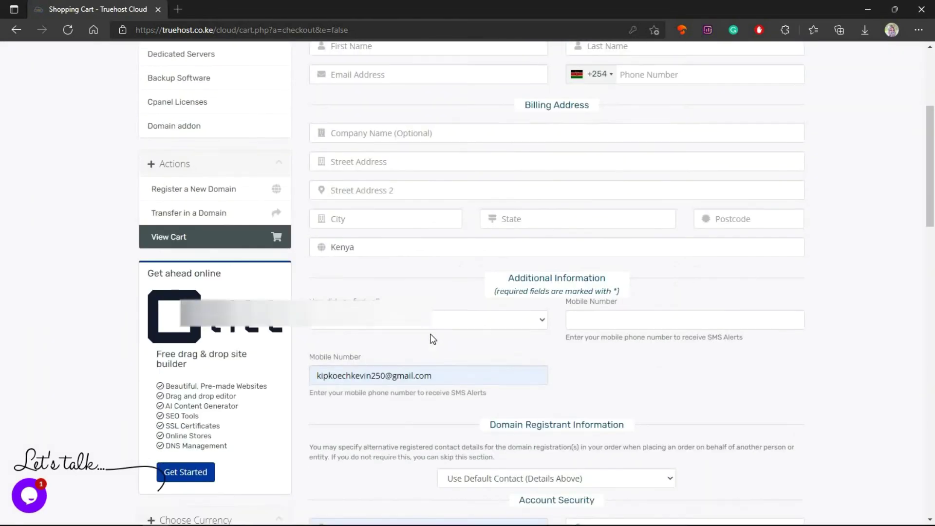
pyautogui.scroll(-3, 433, 340)
pyautogui.scroll(-6, 554, 324)
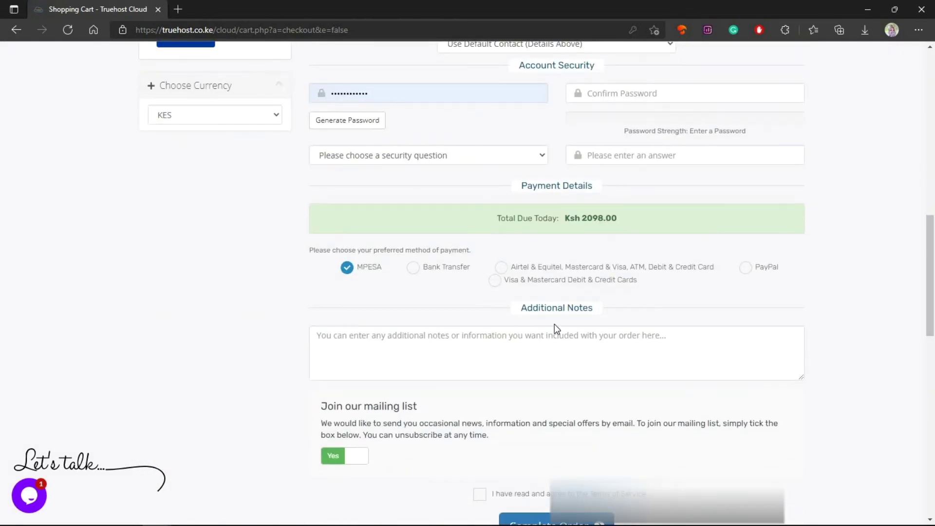
pyautogui.scroll(-2, 534, 390)
pyautogui.scroll(1, 534, 390)
pyautogui.scroll(-1, 534, 390)
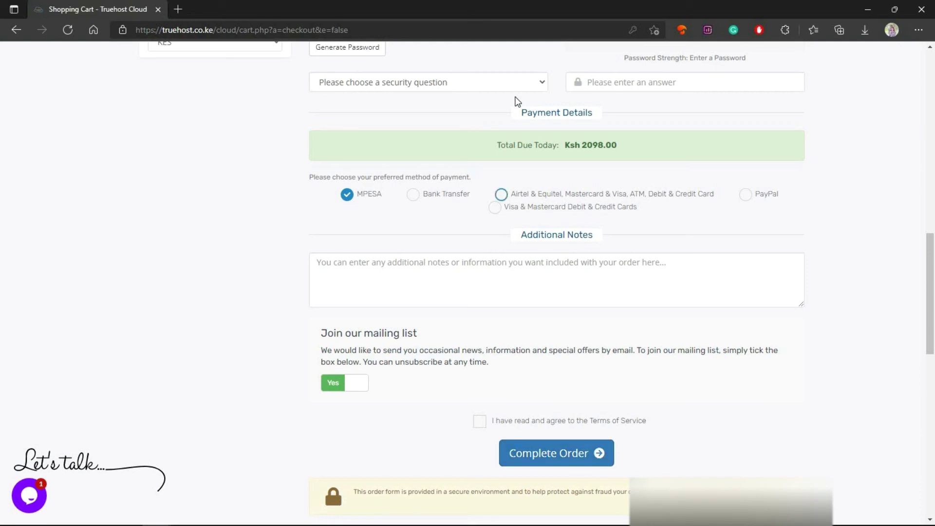
# - Highlight the Ksh 2098.00 Total Due Today amount
pyautogui.moveTo(505, 145); pyautogui.dragTo(603, 146)
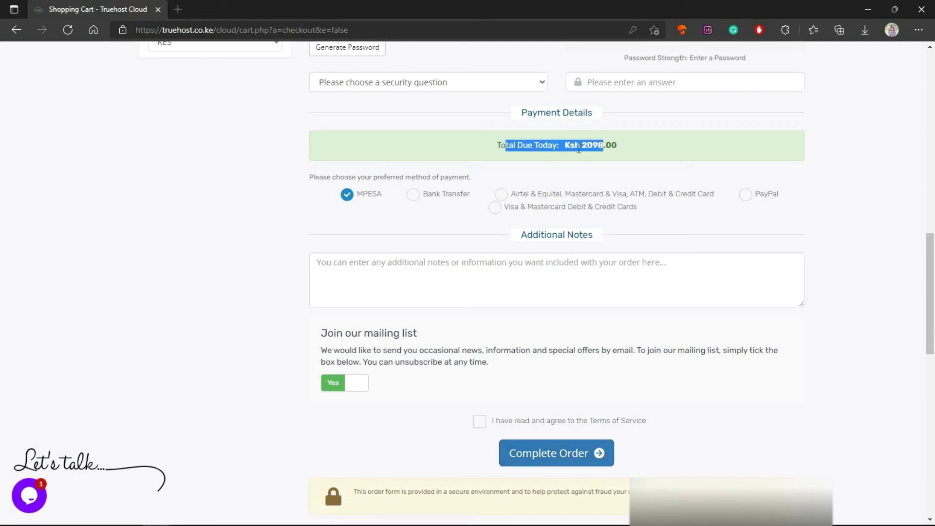
pyautogui.click(570, 146)
pyautogui.moveTo(567, 147); pyautogui.dragTo(605, 145)
pyautogui.click(590, 145)
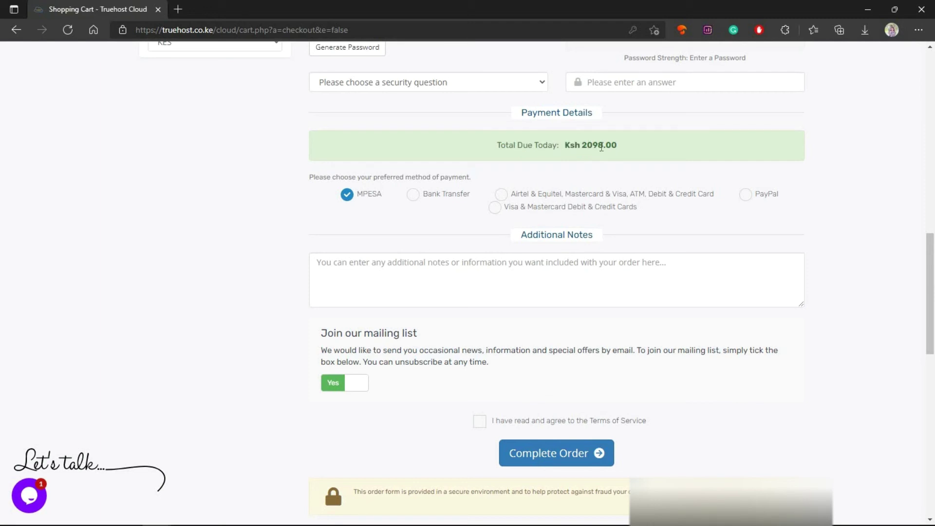
pyautogui.moveTo(588, 156); pyautogui.dragTo(561, 142)
pyautogui.click(648, 147)
pyautogui.tripleClick(643, 143)
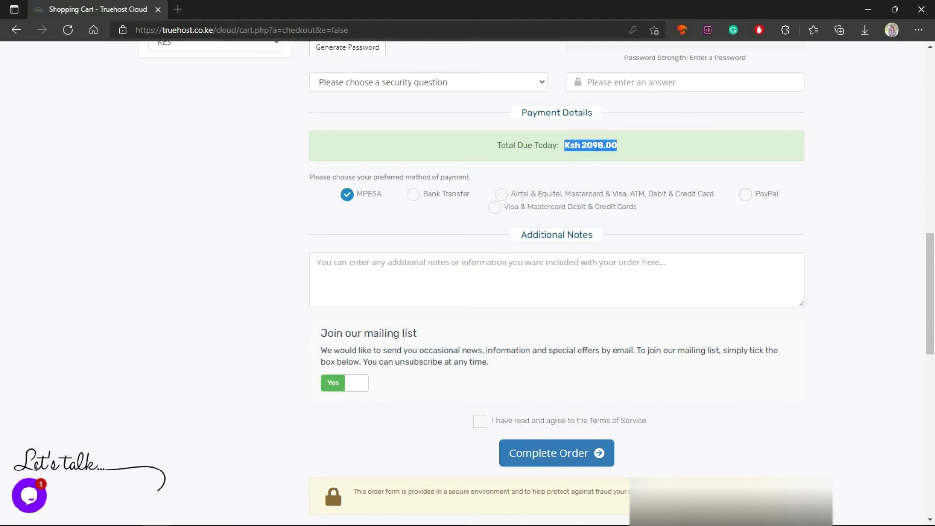
pyautogui.click(602, 141)
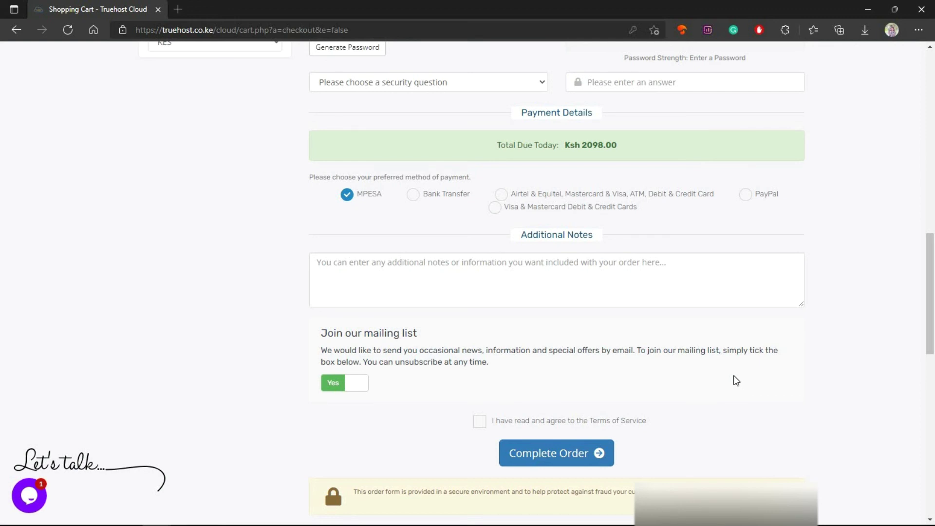
pyautogui.scroll(15, 734, 375)
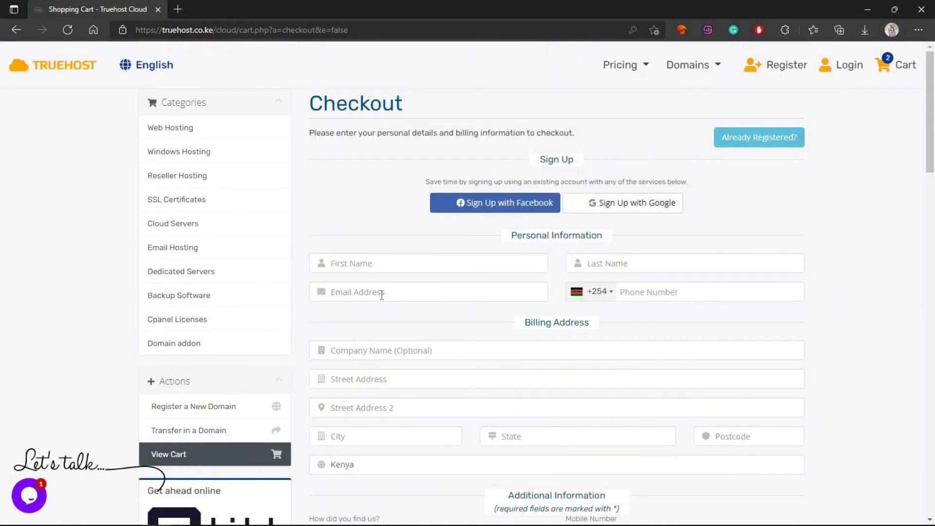